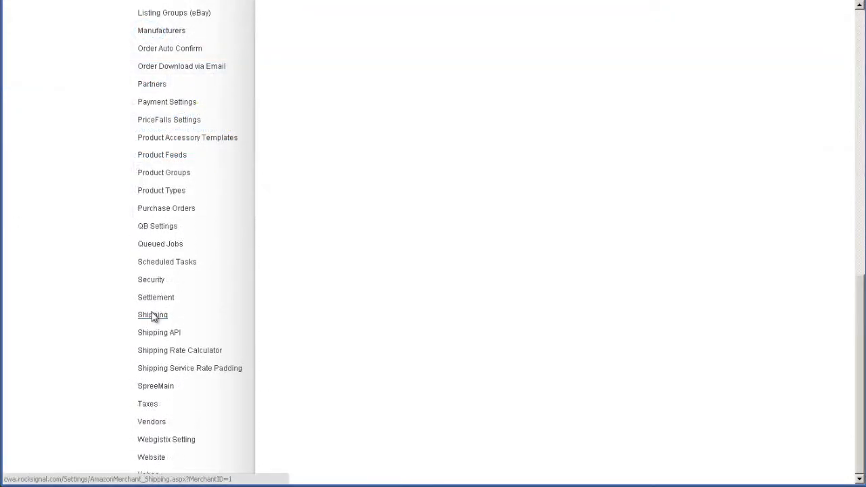
# Open the company's shipping preferences
pyautogui.click(153, 315)
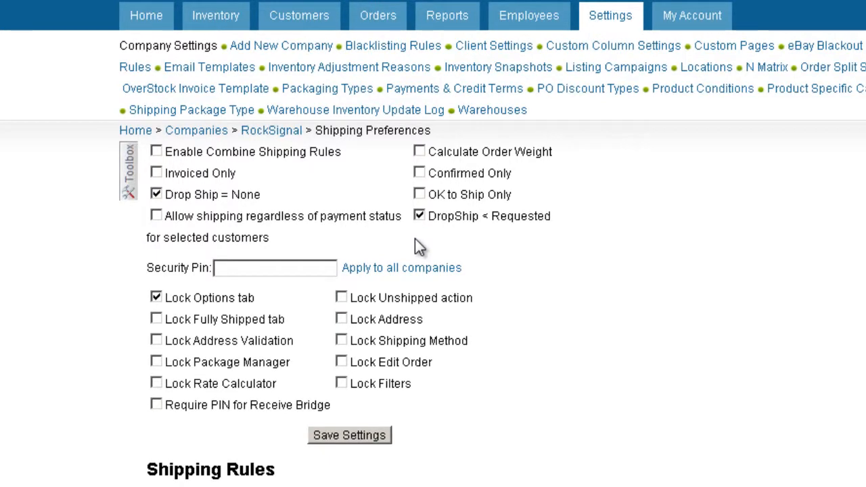
# Open the Knishes Inc. vendor record from the company's vendor list
pyautogui.click(130, 189)
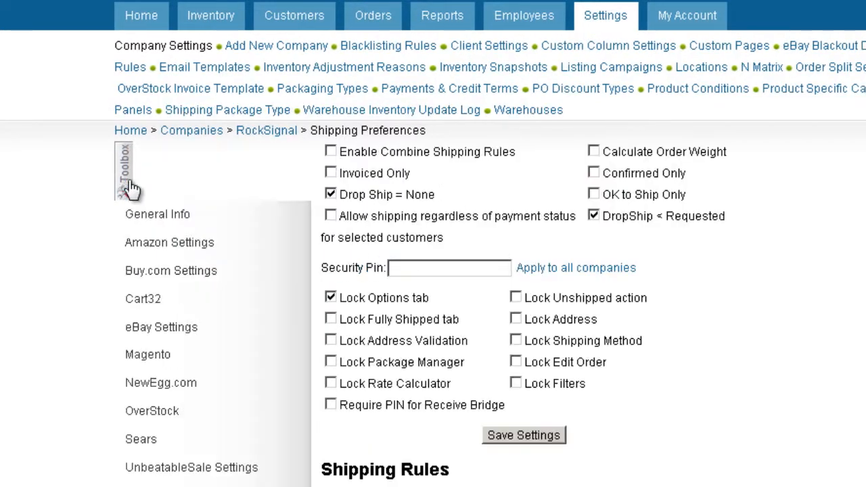
pyautogui.scroll(-5, 206, 230)
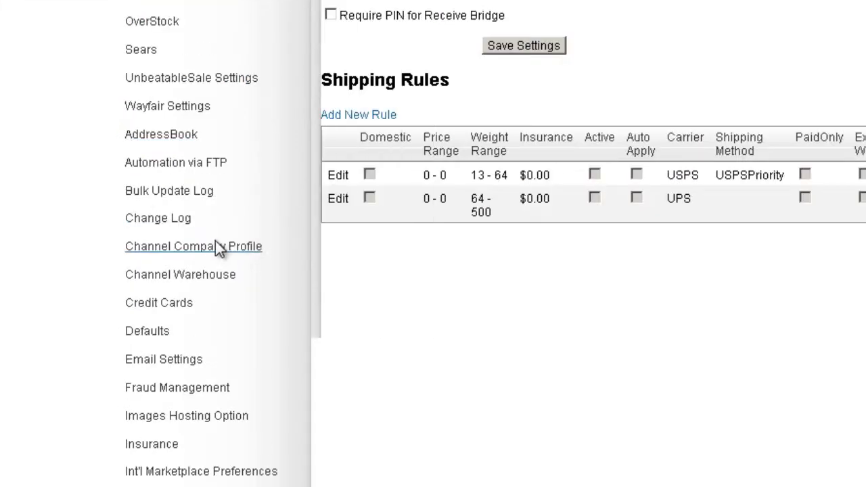
pyautogui.scroll(-10, 215, 250)
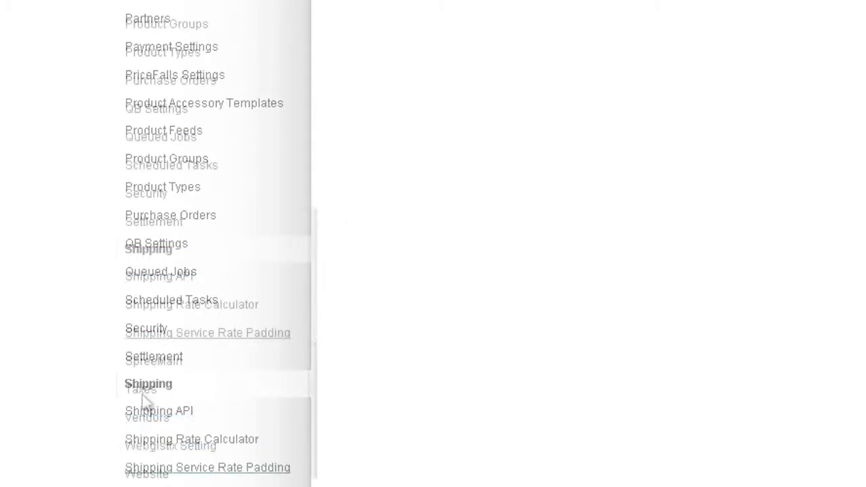
pyautogui.click(139, 417)
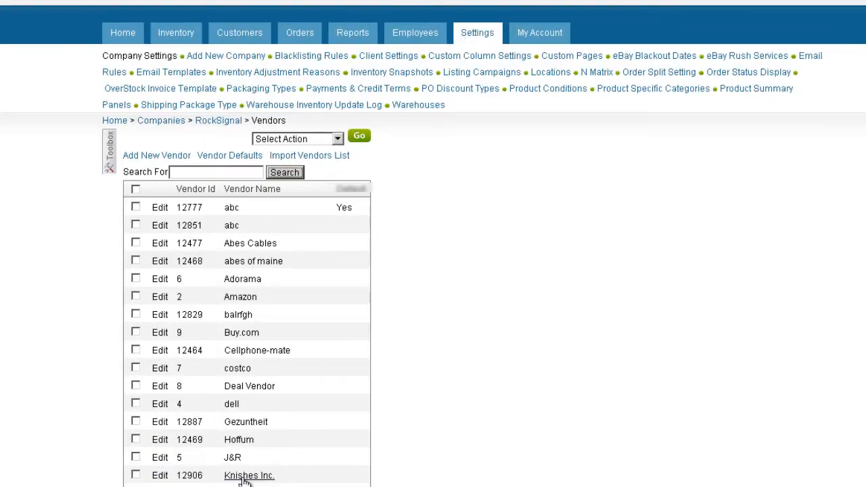
pyautogui.click(248, 476)
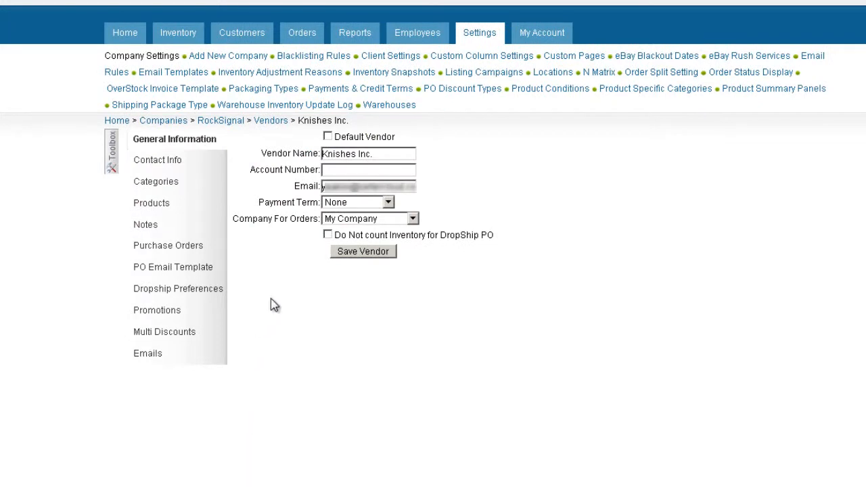
# In the vendor's dropship preferences, choose the dropship email template and set the PO export format to Single PDF File
pyautogui.click(194, 290)
pyautogui.click(504, 157)
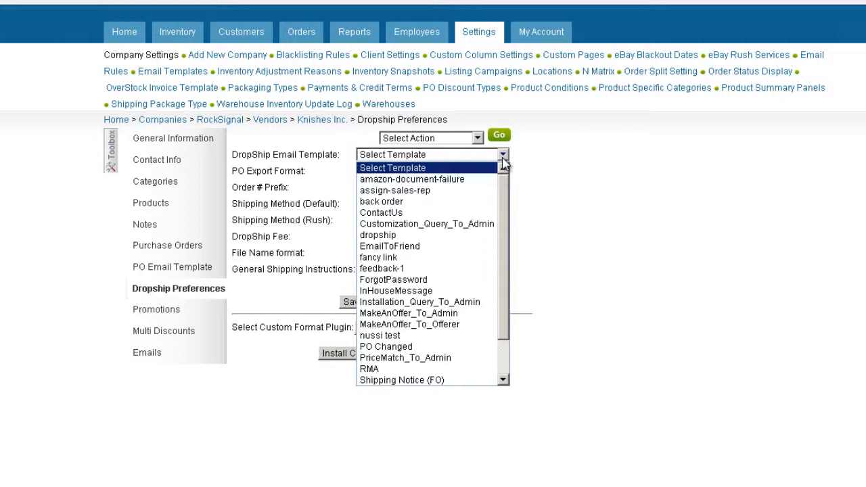
pyautogui.click(456, 234)
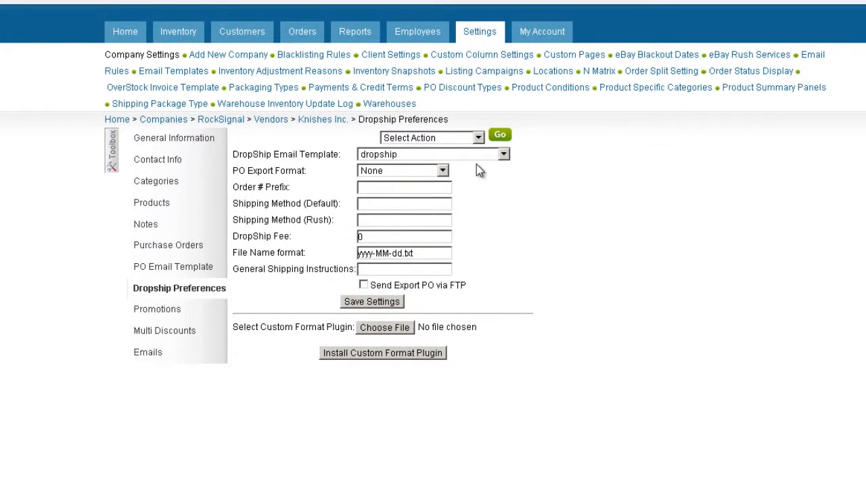
pyautogui.click(443, 171)
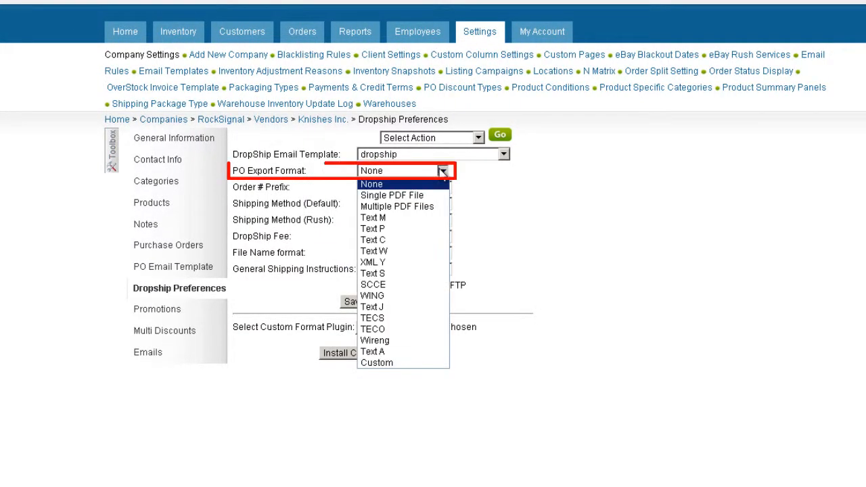
pyautogui.click(410, 195)
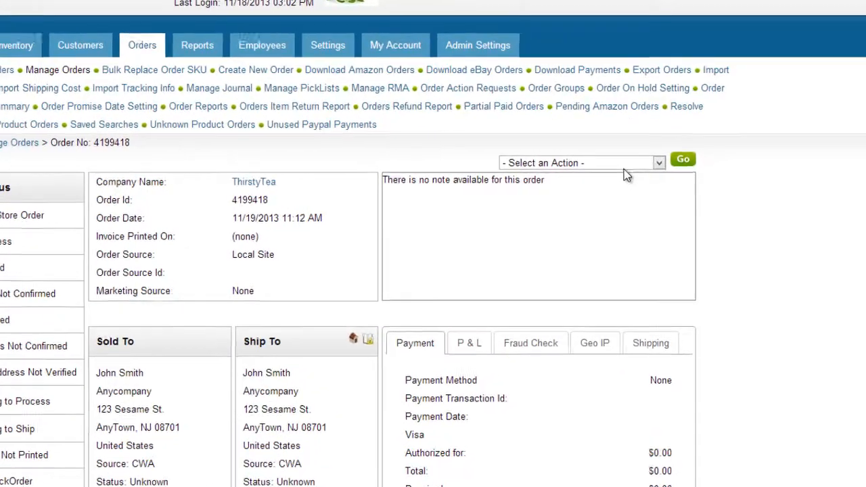
# Run the Manage Drop Ship action on the open ThirstyTea order
pyautogui.click(641, 171)
pyautogui.scroll(-10, 614, 331)
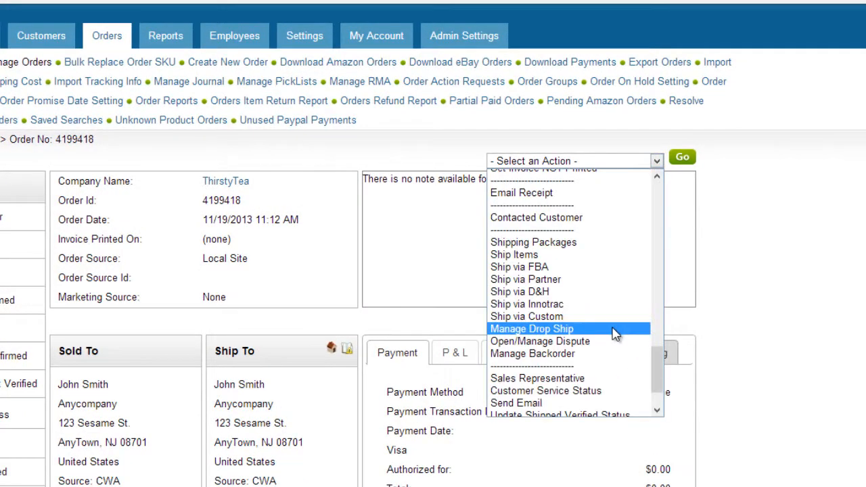
pyautogui.click(614, 332)
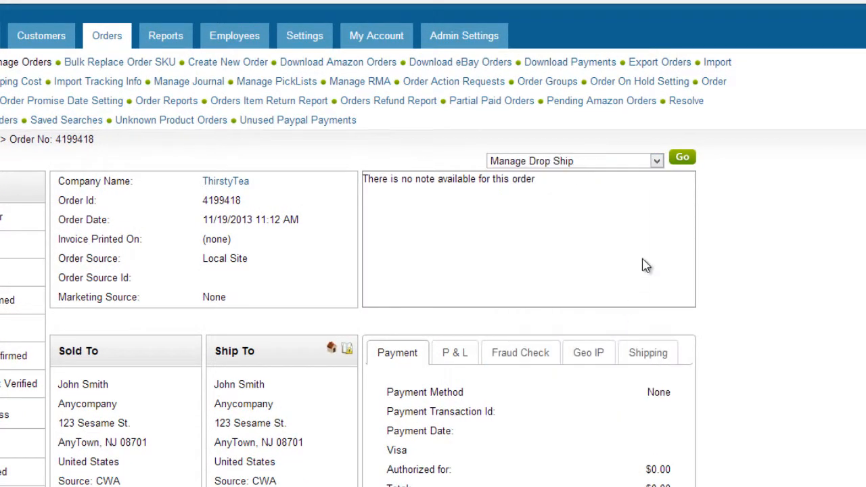
pyautogui.click(683, 159)
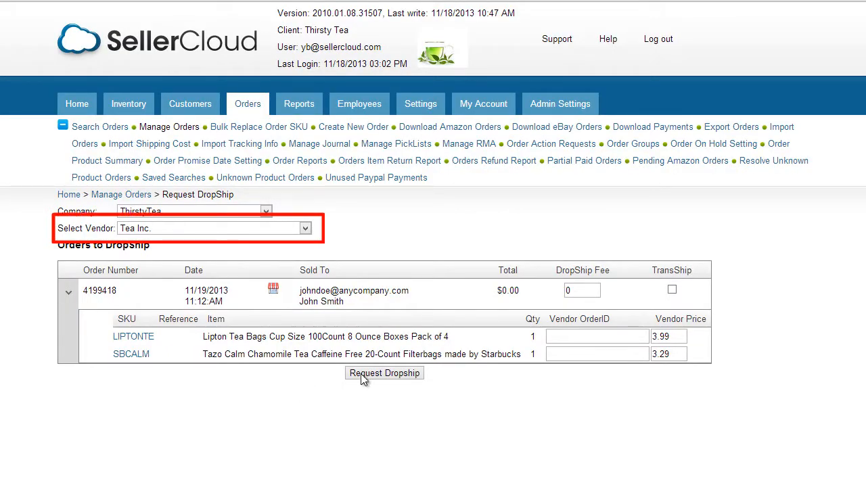
# Request the dropship from vendor Tea Inc. and send the purchase order to the vendor by email
pyautogui.click(396, 373)
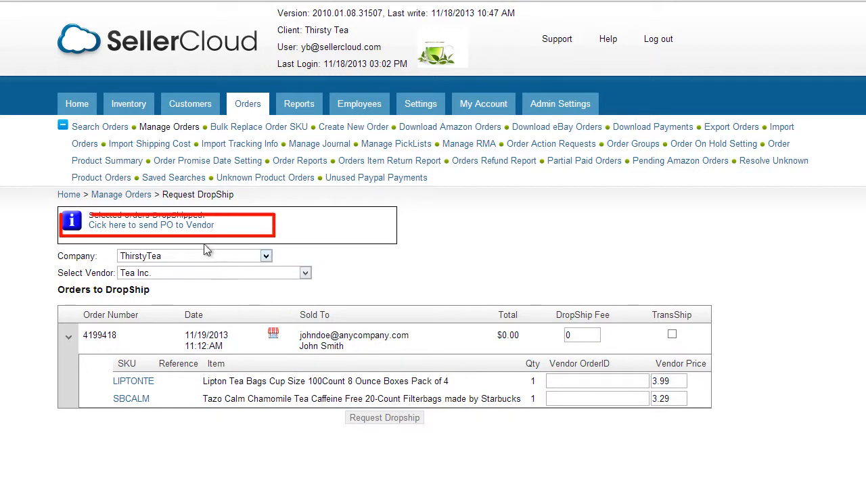
pyautogui.click(186, 232)
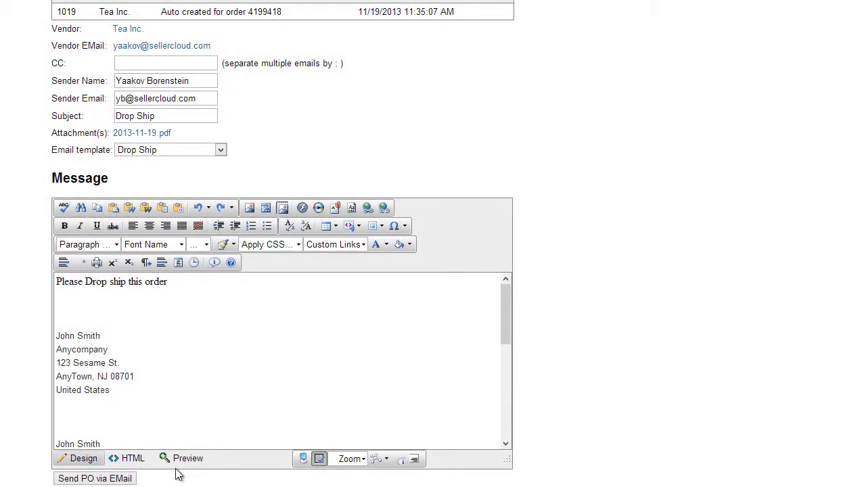
pyautogui.click(126, 479)
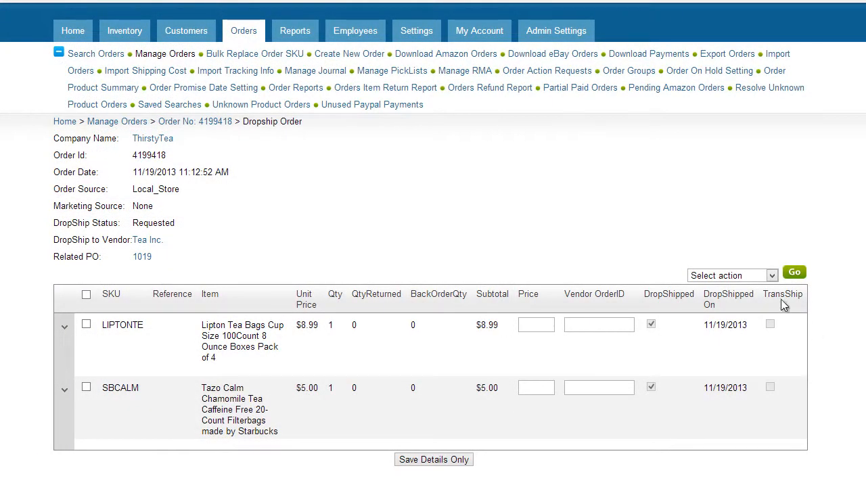
# Look through the dropship status actions available for the ThirstyTea order
pyautogui.click(772, 276)
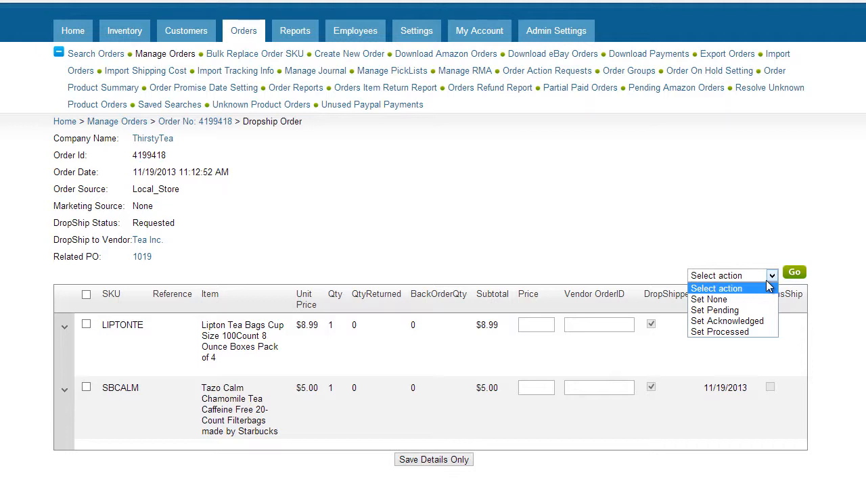
pyautogui.press('Escape')
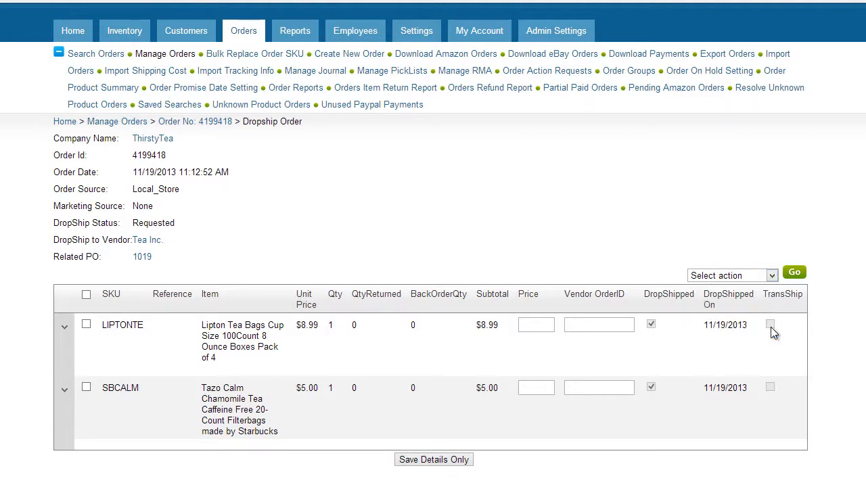
pyautogui.click(797, 278)
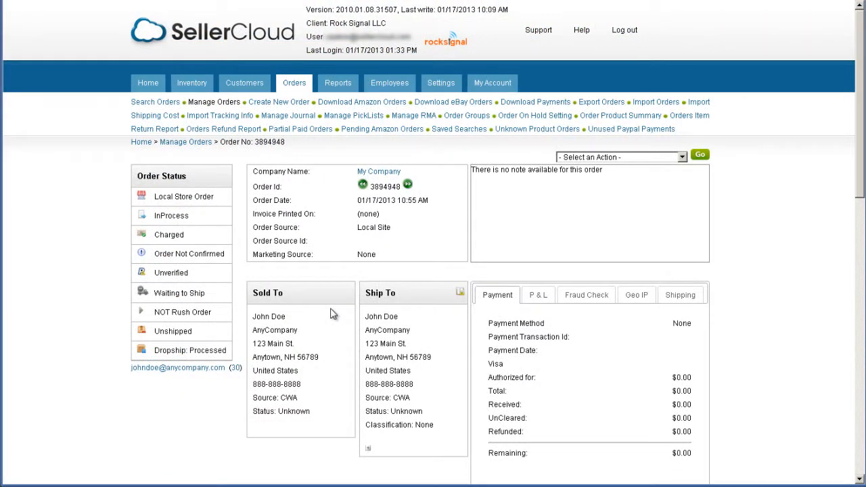
# View the shipping details of the My Company order and open the purchase order linked to its dropship vendor
pyautogui.click(679, 296)
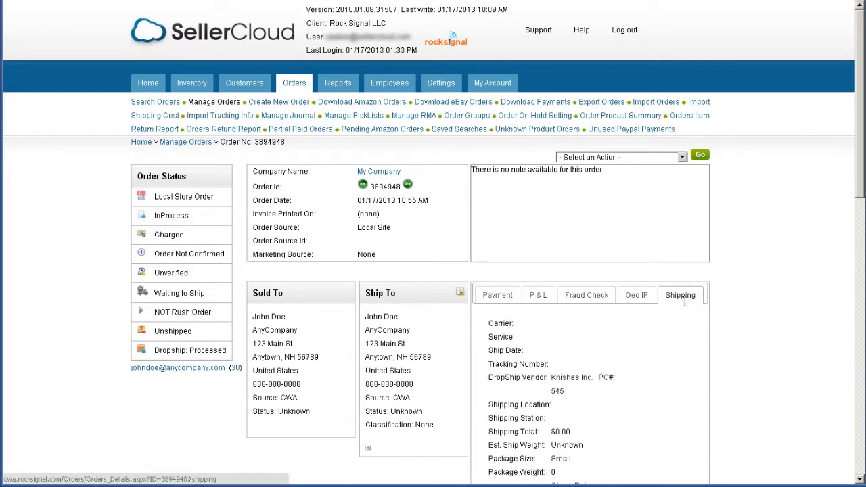
pyautogui.click(609, 385)
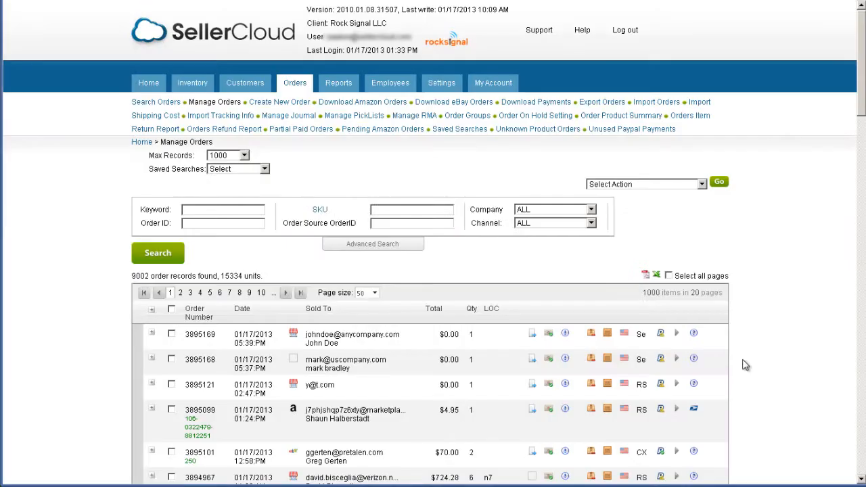
# Select the two most recent orders in the order list and apply the DropShip: Requested action to them
pyautogui.click(171, 336)
pyautogui.click(172, 360)
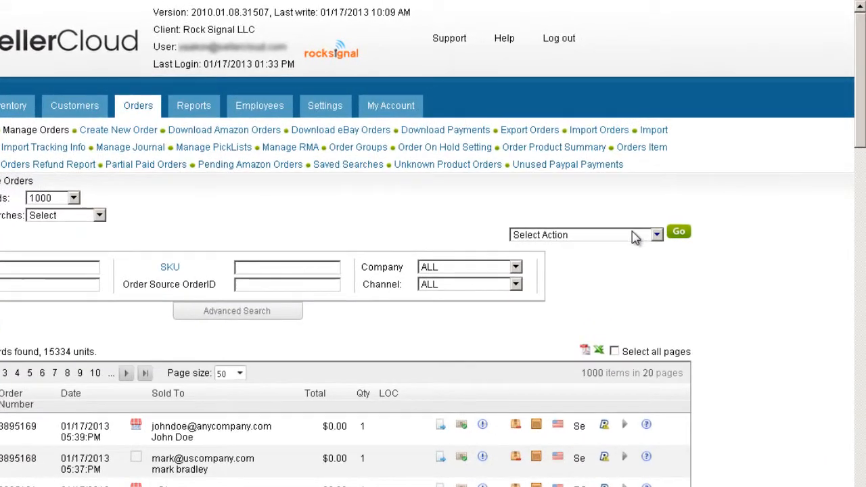
pyautogui.click(635, 237)
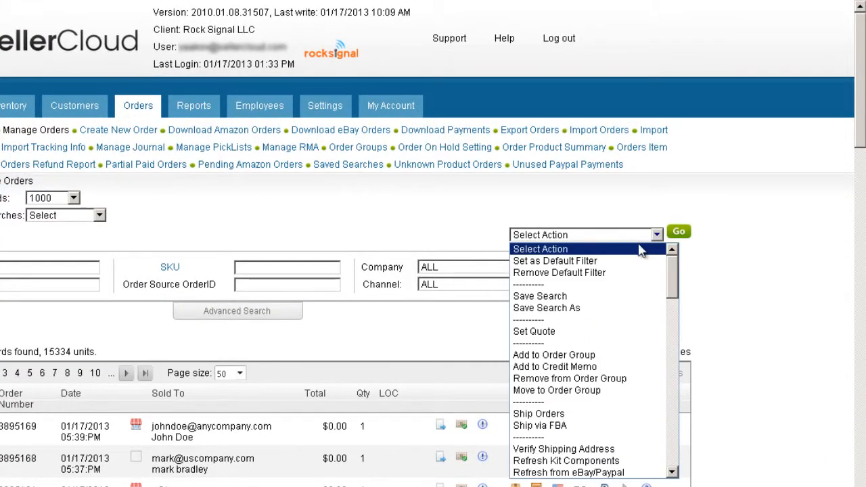
pyautogui.moveTo(673, 270); pyautogui.dragTo(673, 312)
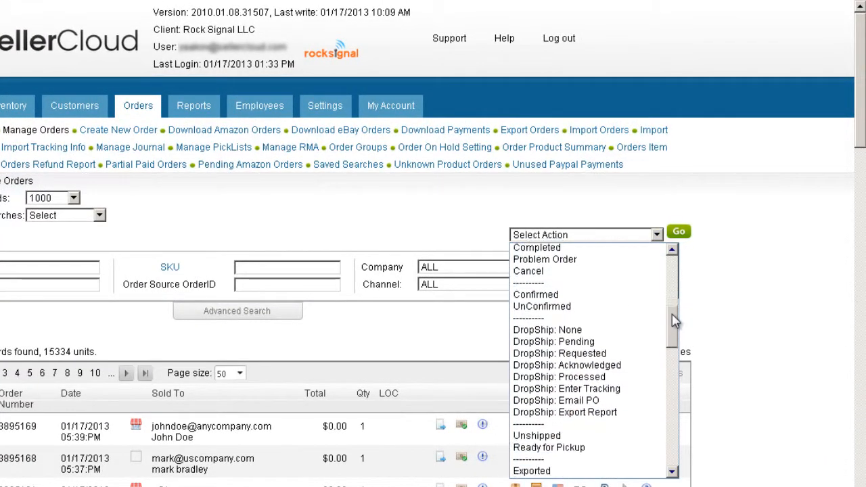
pyautogui.click(621, 353)
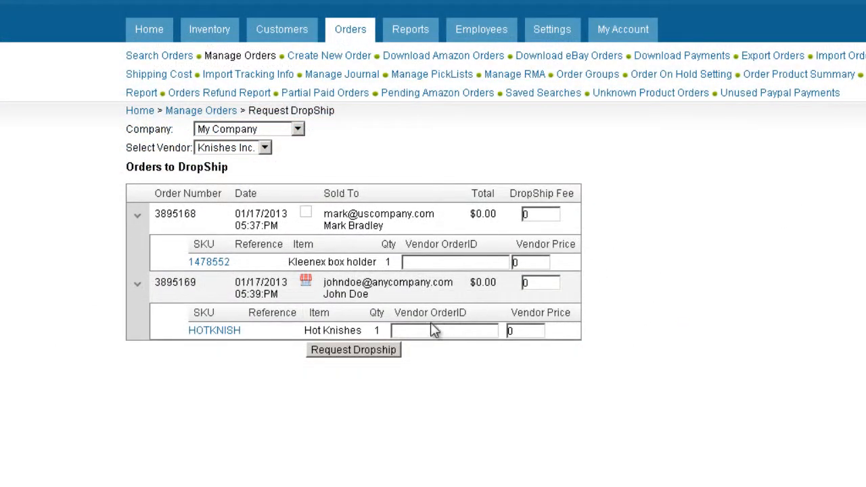
# Request dropship of both orders from Knishes Inc. and send the purchase orders to the vendor by email
pyautogui.click(369, 351)
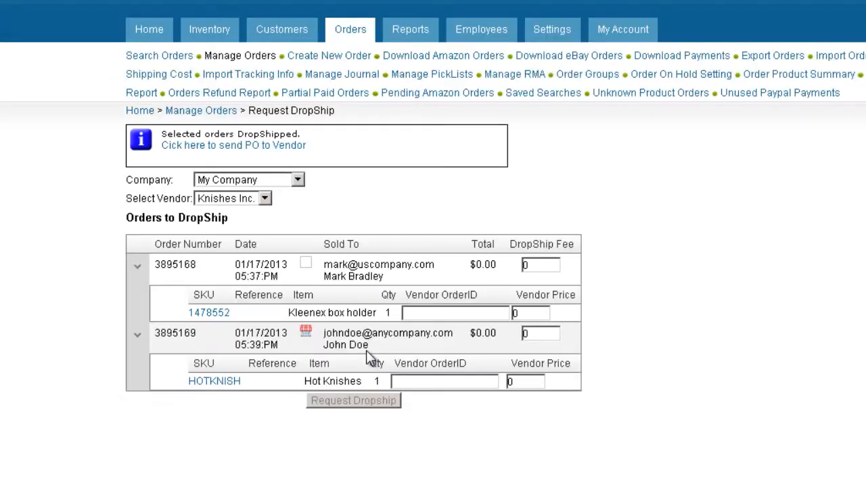
pyautogui.click(282, 148)
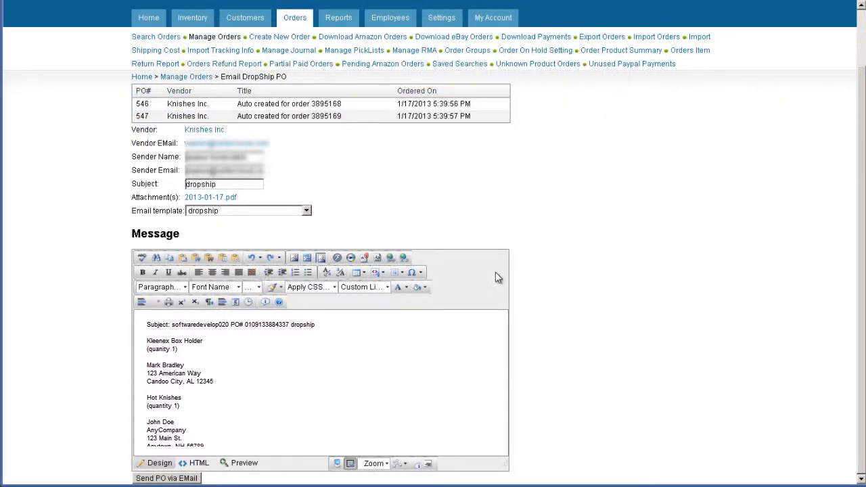
pyautogui.click(165, 478)
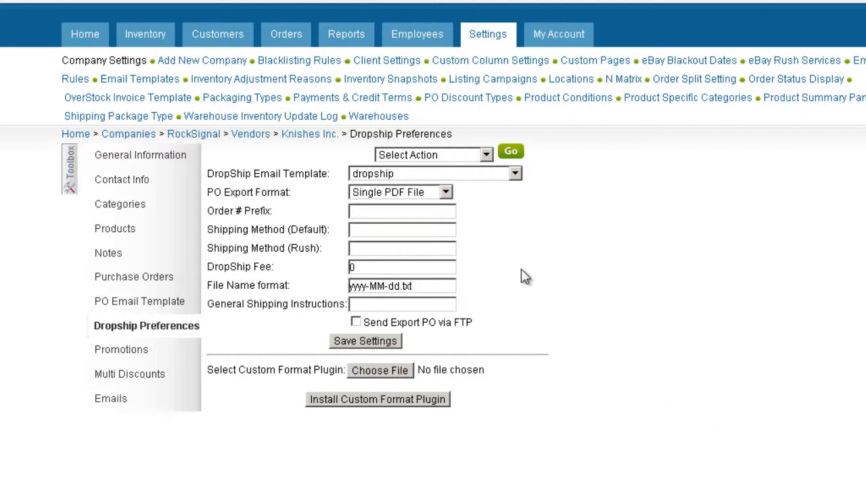
# Review the PO export formats in the Knishes Inc. dropship preferences and enable Send Export PO via FTP
pyautogui.click(446, 192)
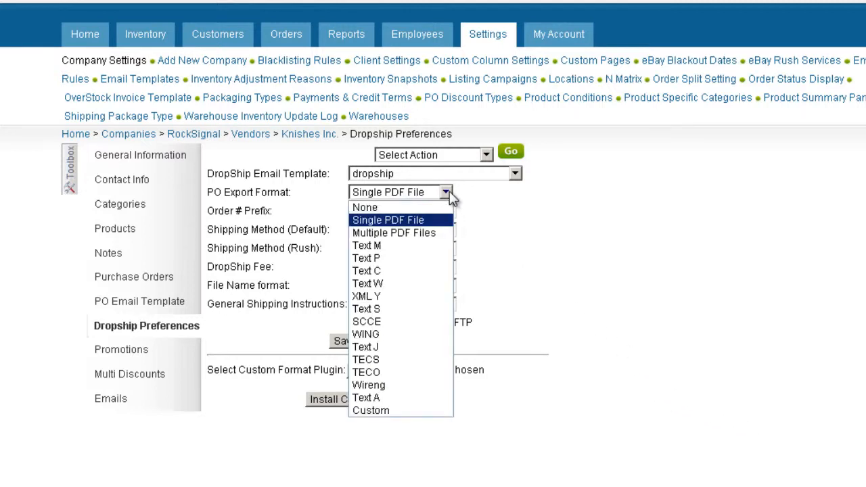
pyautogui.click(449, 192)
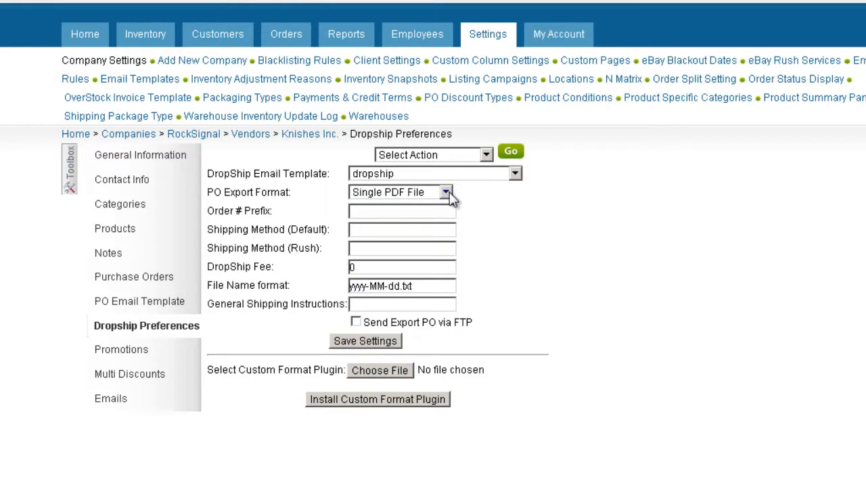
pyautogui.click(356, 322)
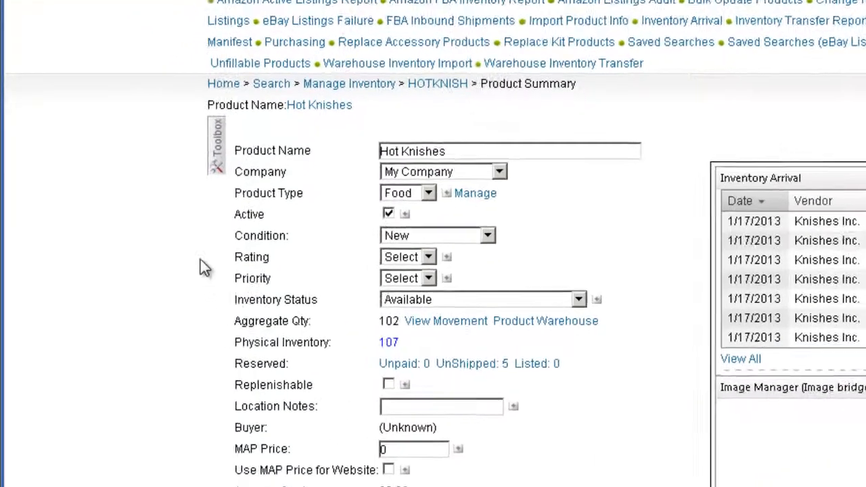
# Set the dropship mode to ShipFromVendor in the Hot Knishes product's shipping preferences
pyautogui.moveTo(138, 226)
pyautogui.scroll(-5, 230, 190)
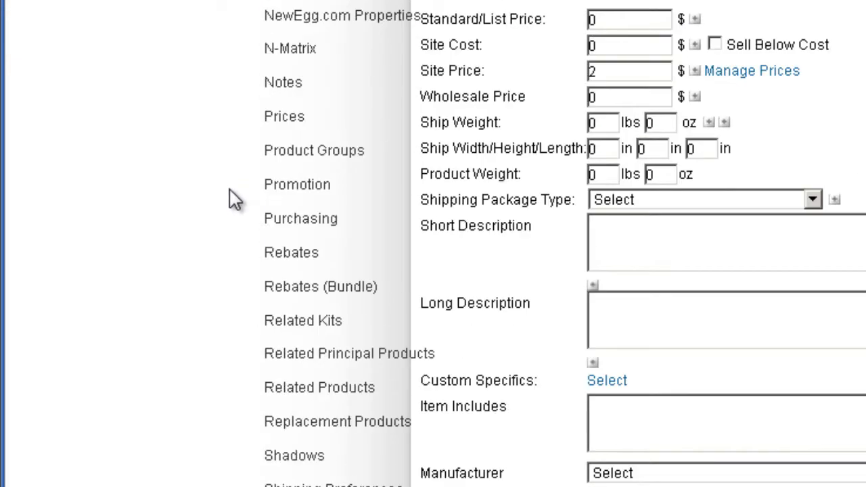
pyautogui.scroll(-2, 230, 189)
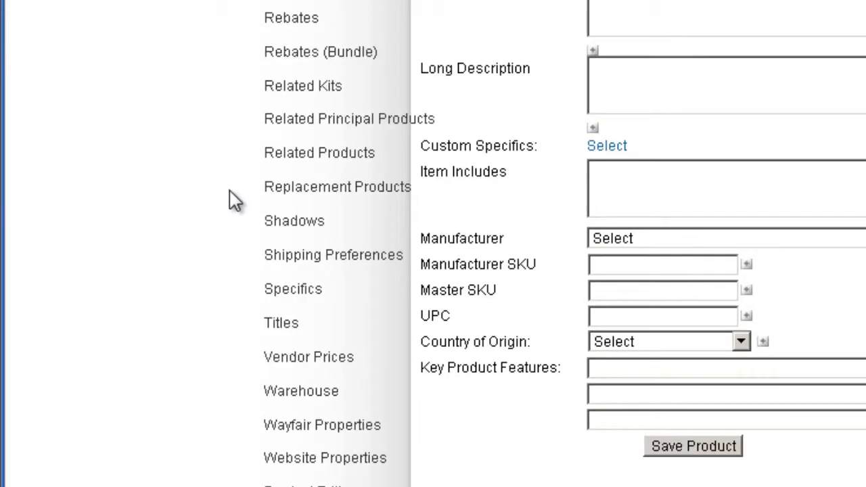
pyautogui.click(322, 255)
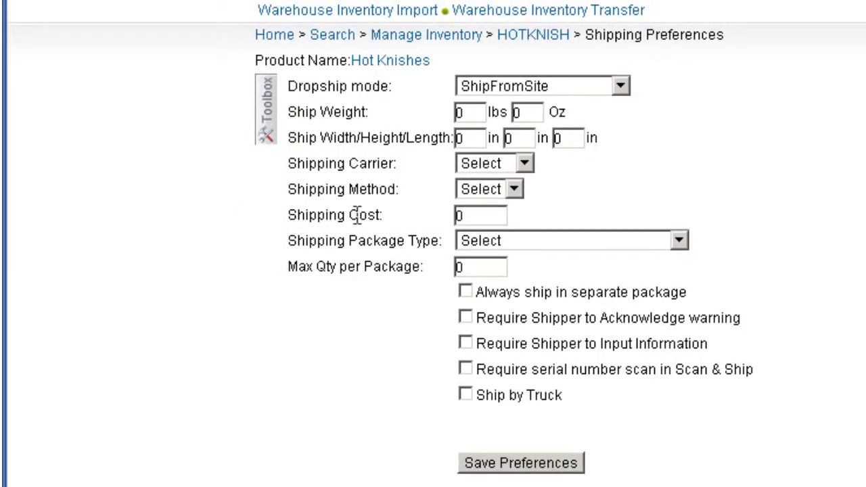
pyautogui.click(619, 88)
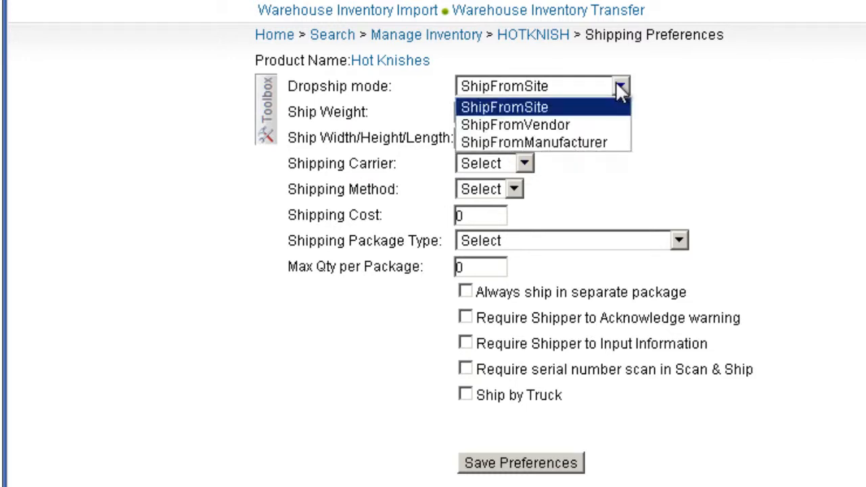
pyautogui.click(596, 127)
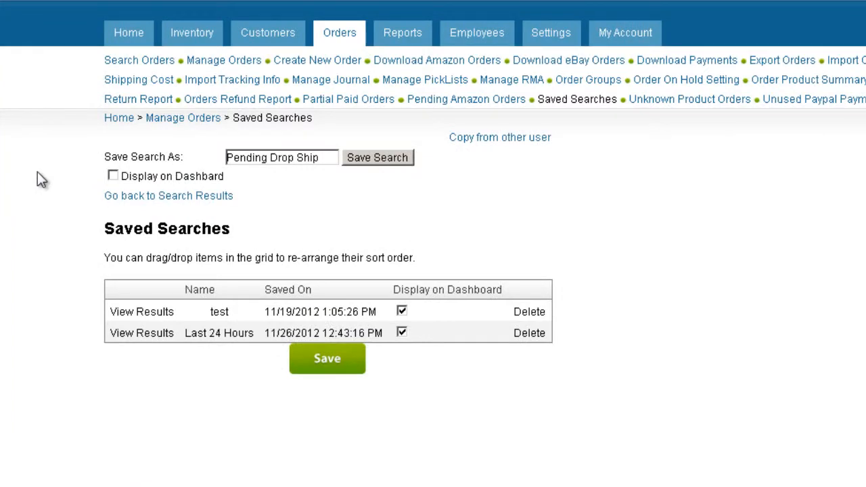
# Save the order search as Pending Drop Ship with display on the dashboard enabled
pyautogui.click(114, 177)
pyautogui.click(395, 159)
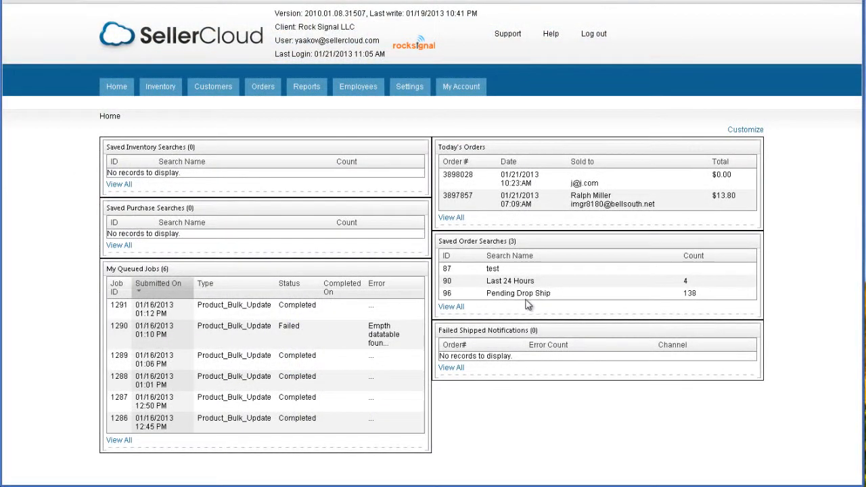